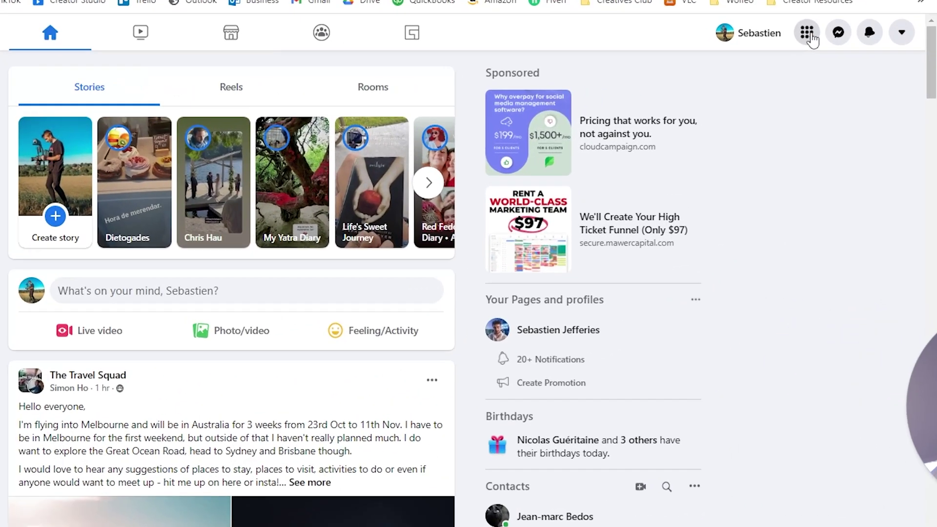
- Choose Page under Create in the Facebook Menu to start a new Page
click(850, 64)
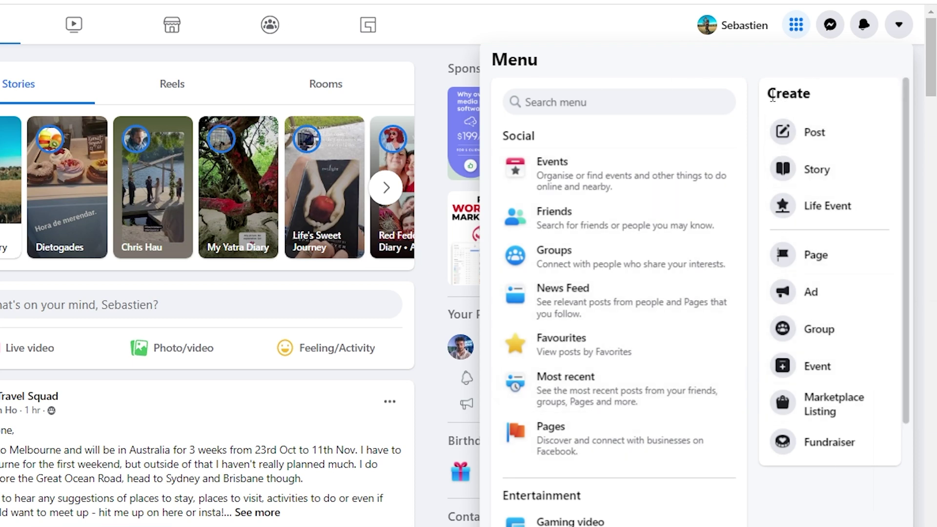
click(817, 266)
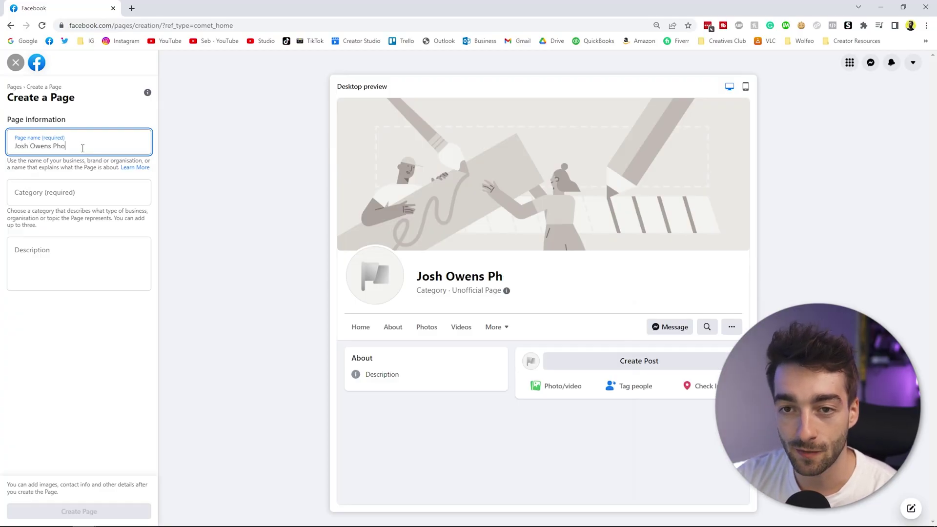
- Give the Page the Photographer category and an advertising, editorial and PR photographer bio, then create it
click(61, 199)
text(photo)
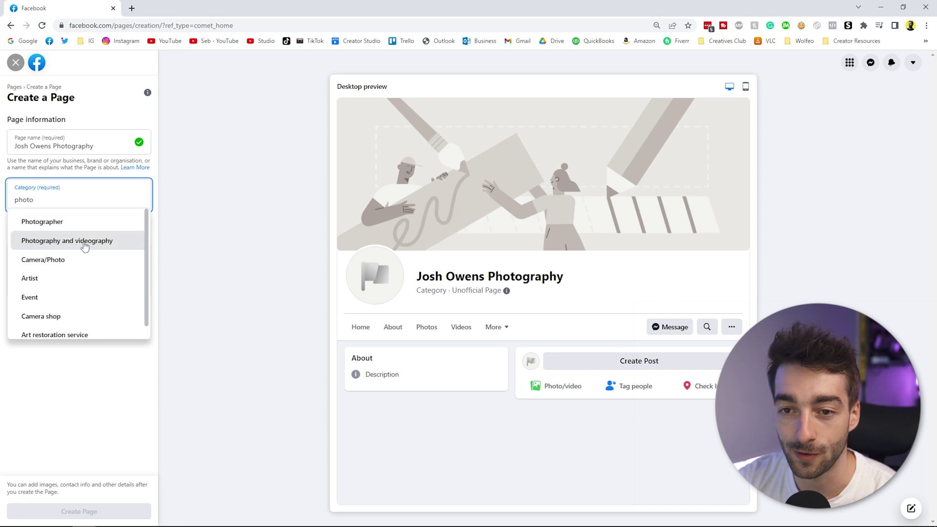
click(58, 223)
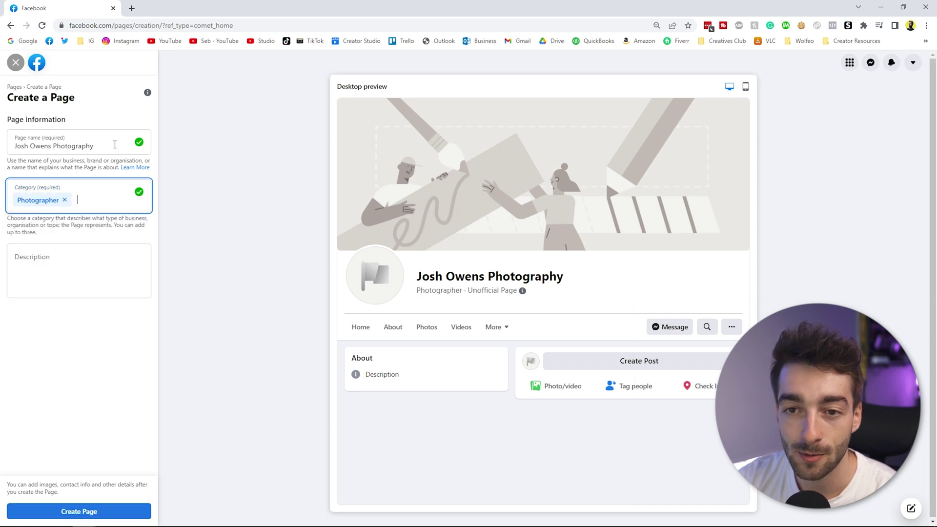
click(78, 271)
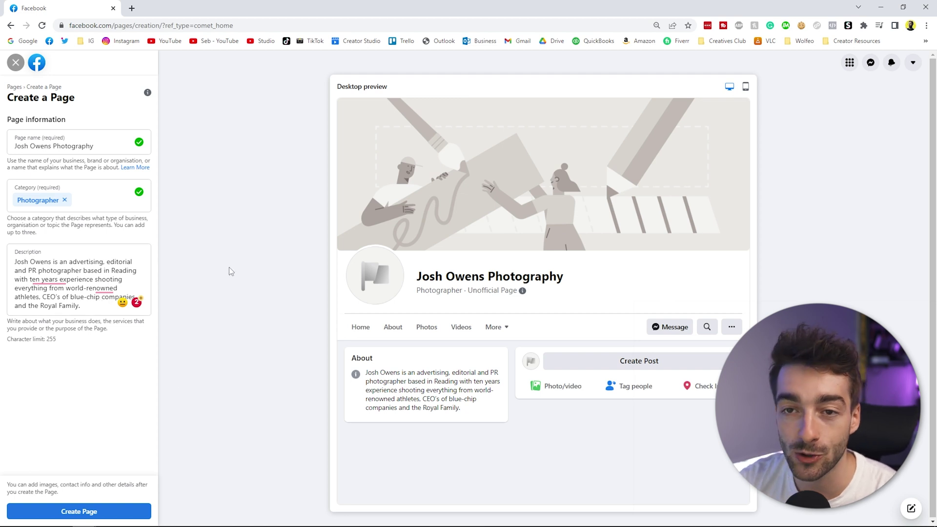
click(93, 512)
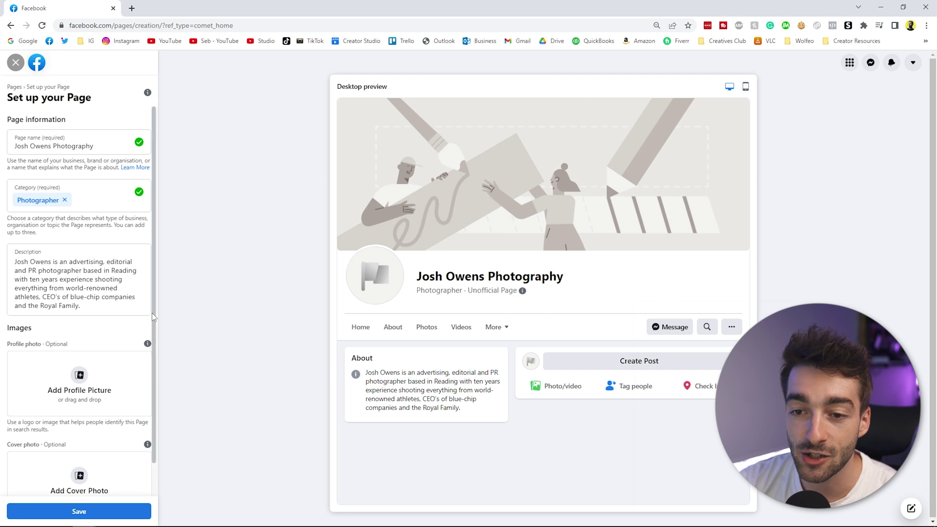
- Upload a photographer portrait as profile picture and a camera close-up as cover photo, then save
scroll(151, 322, down, 3)
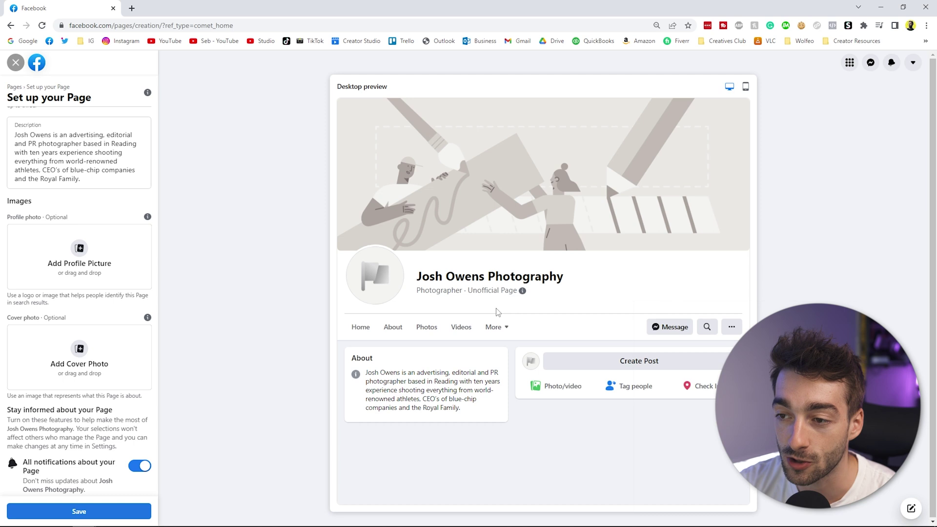
click(745, 86)
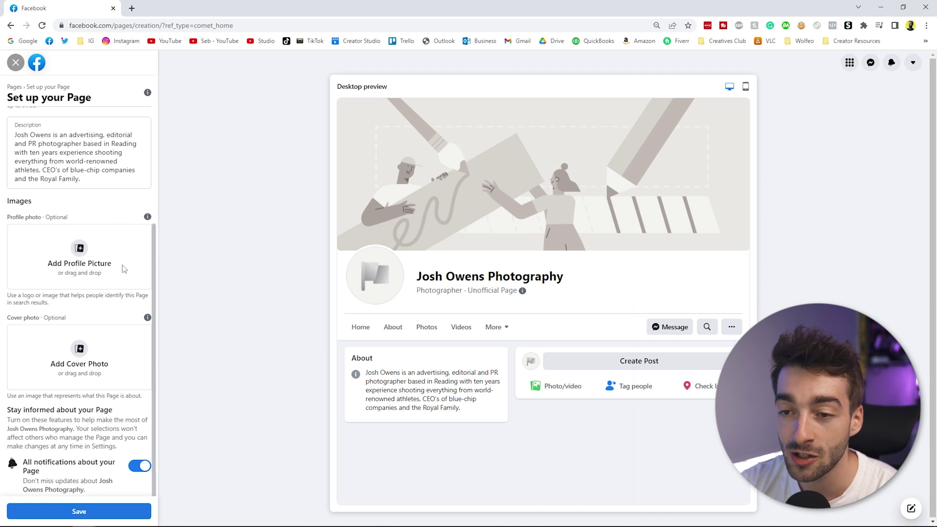
drag(139, 292, 136, 278)
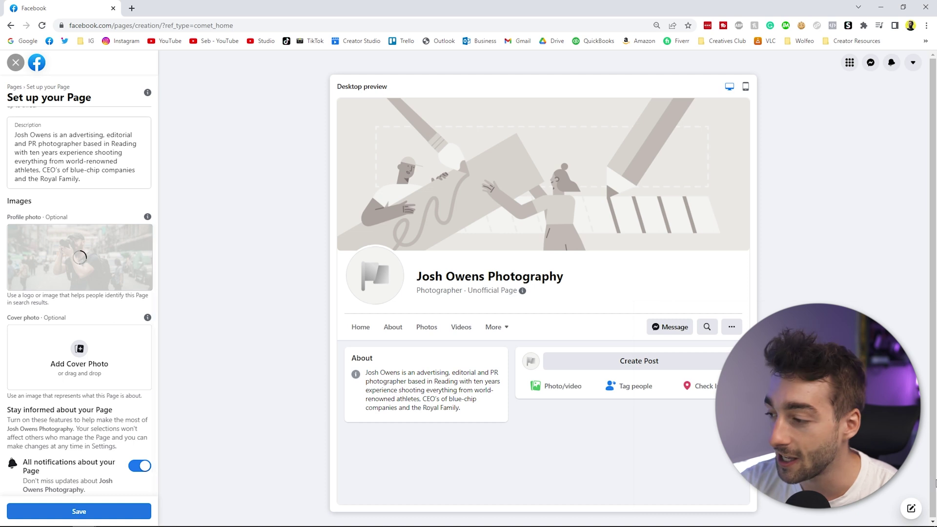
drag(151, 370, 75, 367)
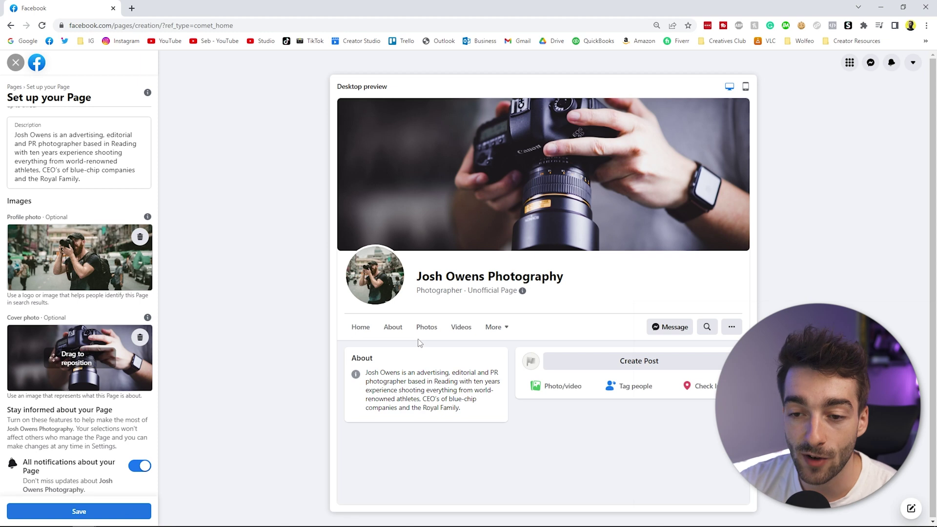
click(78, 513)
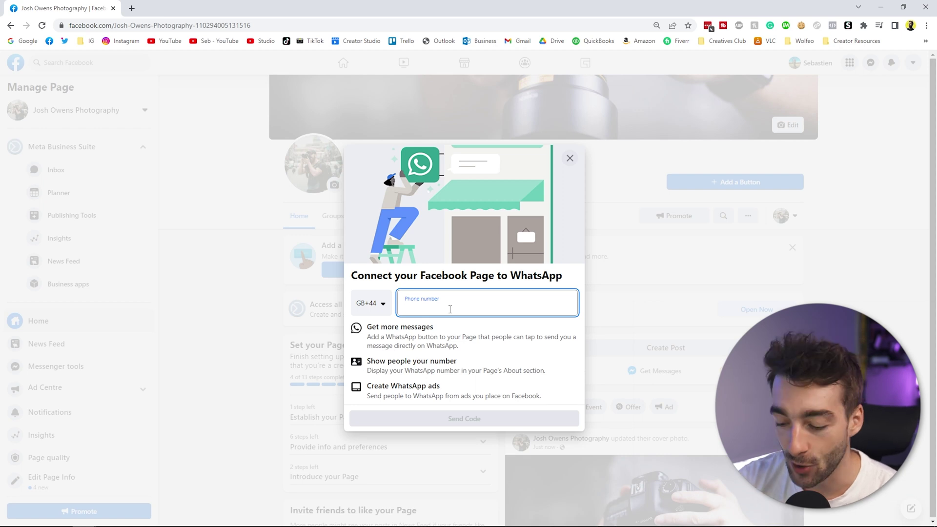
- Enter a phone number in the Connect to WhatsApp prompt, then close it
text(43892726)
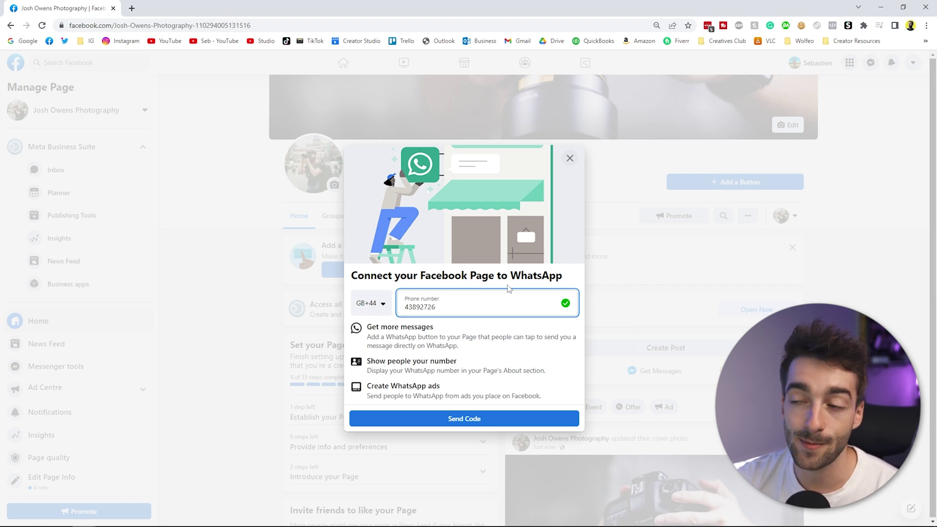
click(569, 160)
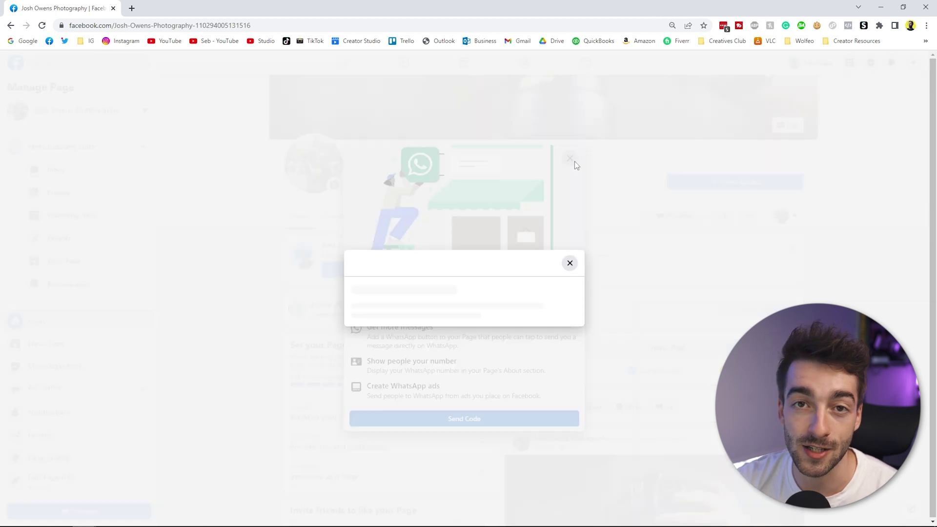
click(553, 340)
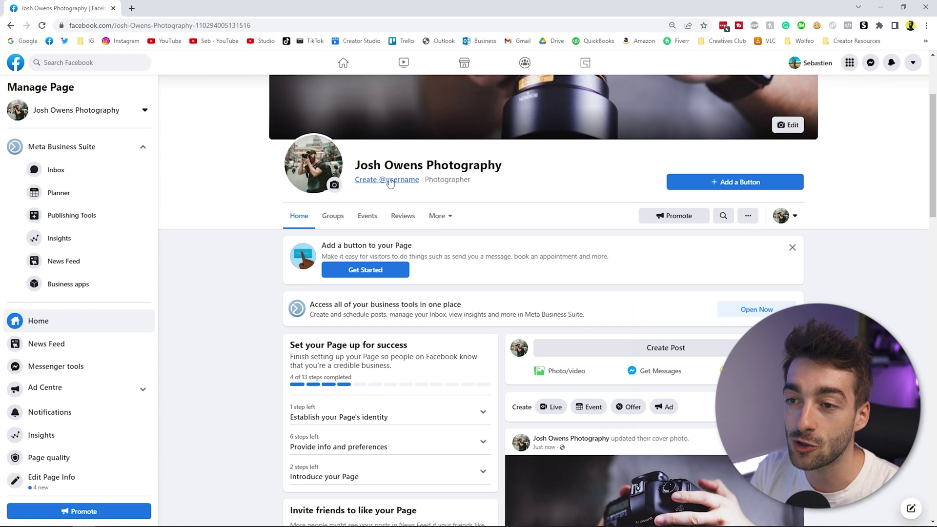
click(390, 181)
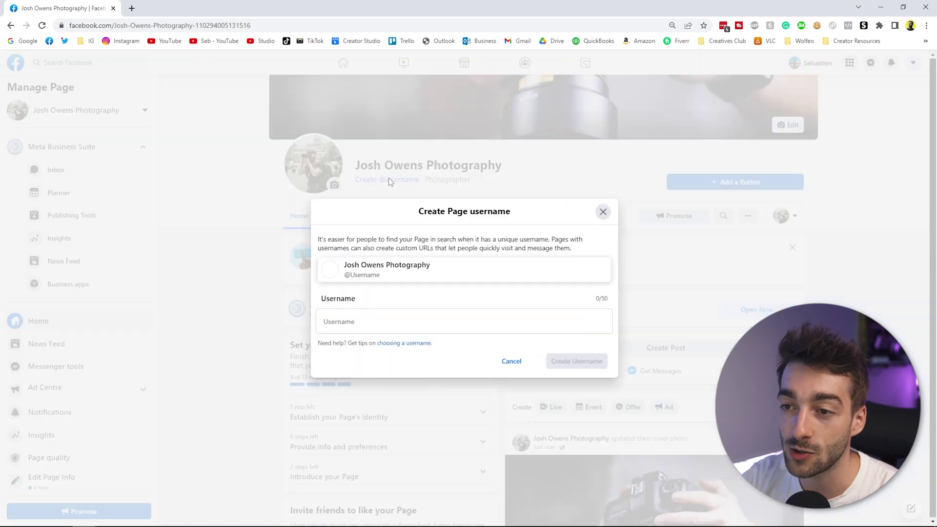
click(375, 314)
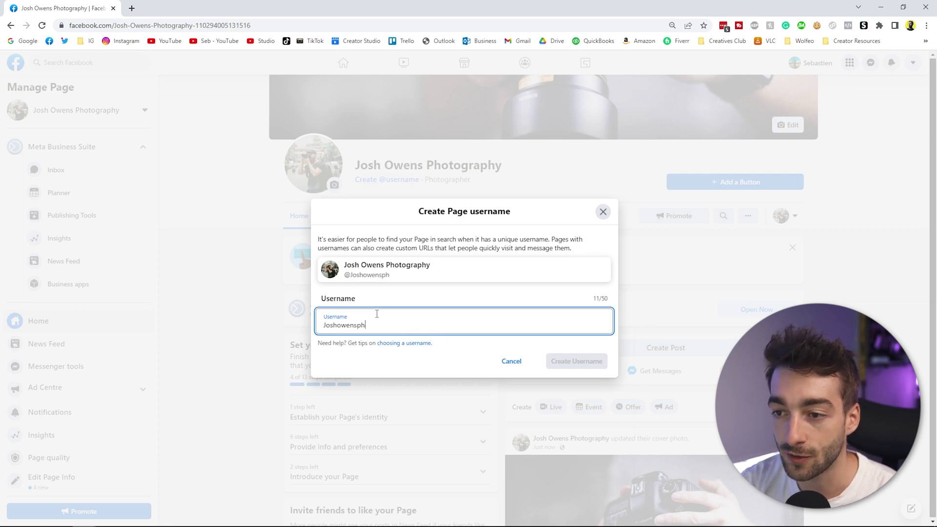
click(428, 296)
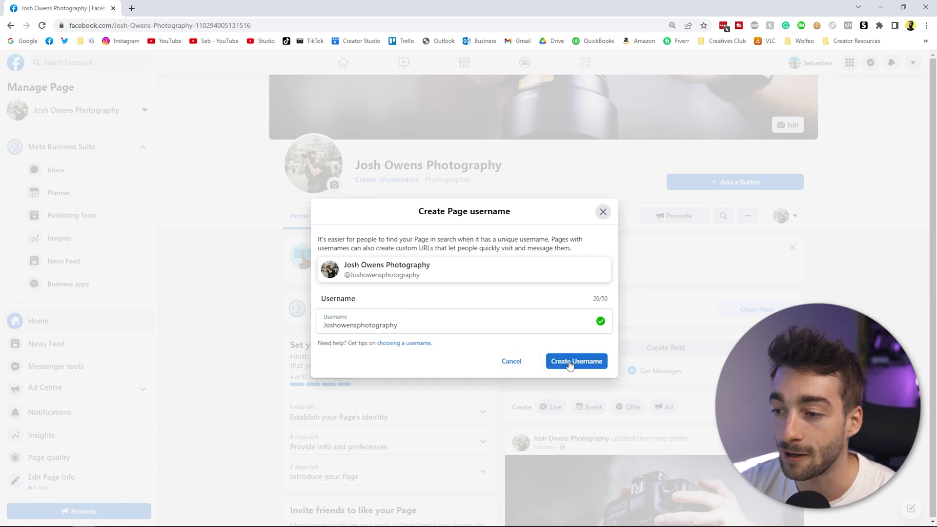
click(568, 360)
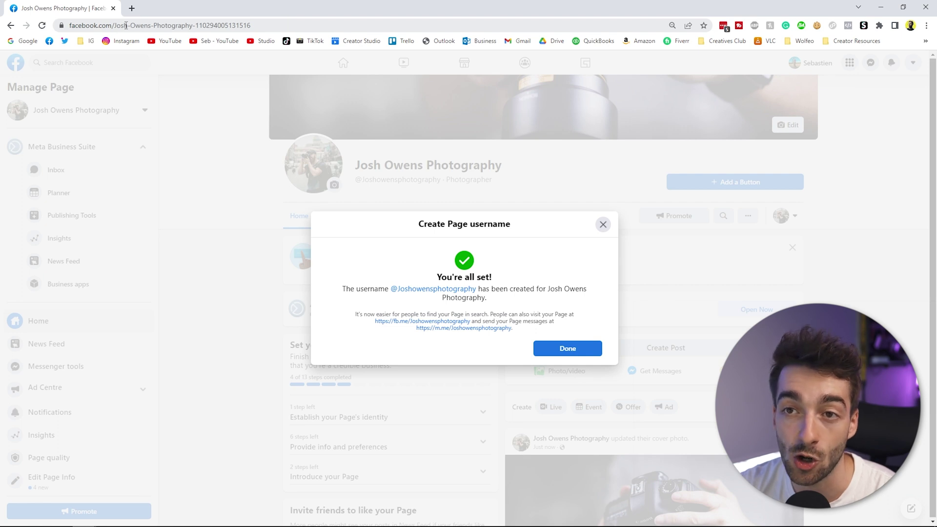
double_click(288, 28)
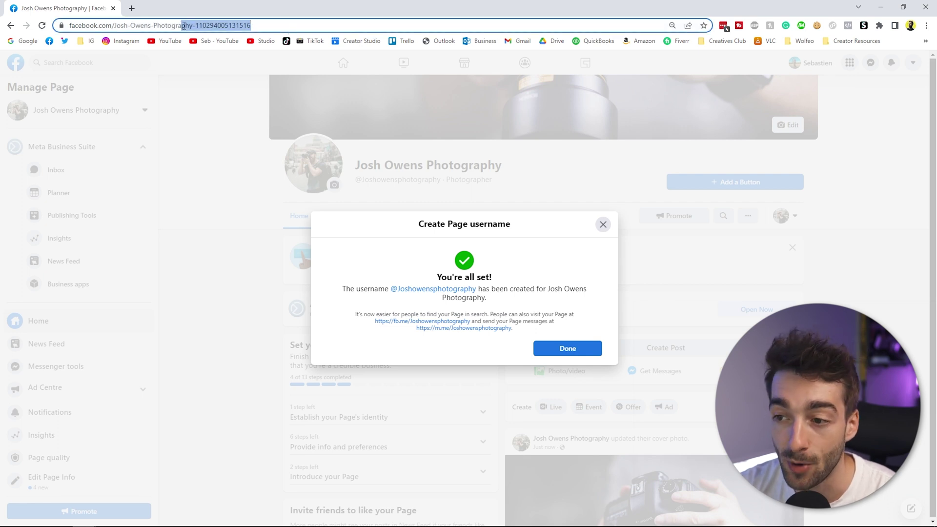
click(566, 348)
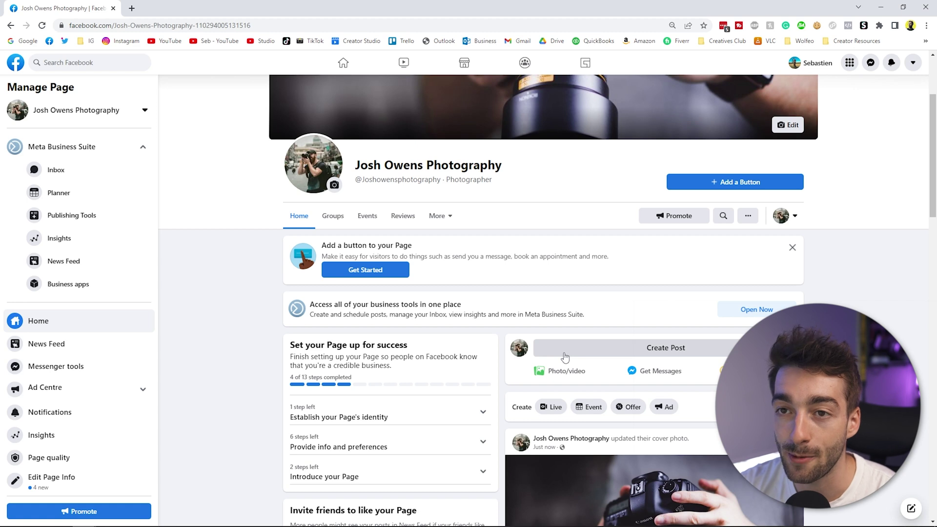
- Reload the Page at its new username address and review the action button options, including Follow
click(11, 27)
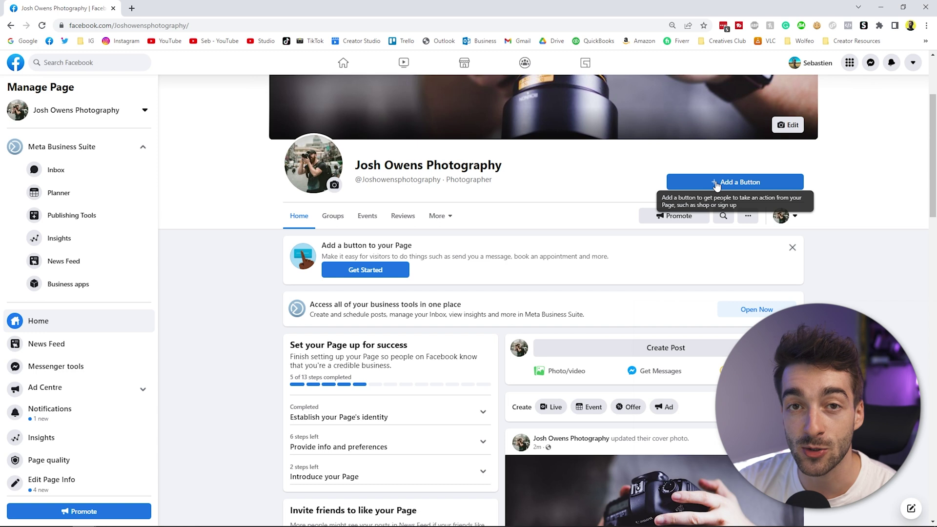
click(716, 184)
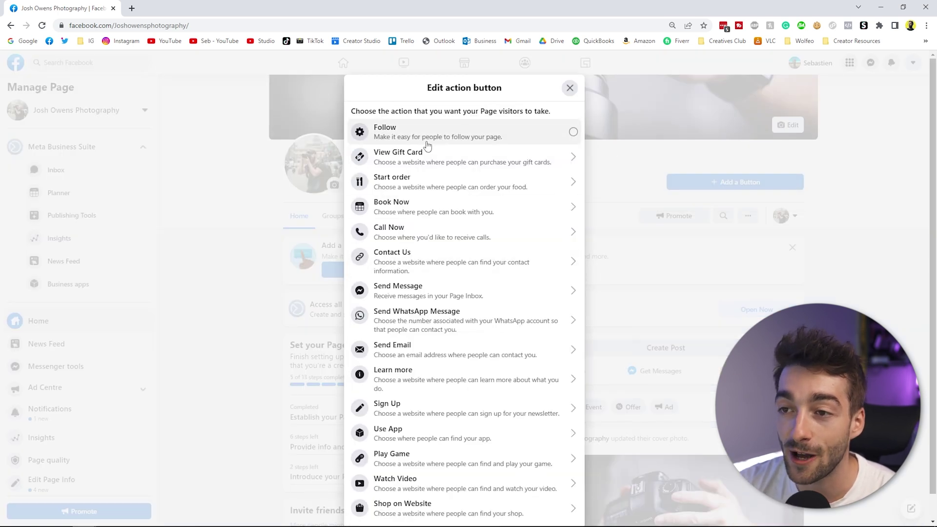
scroll(442, 265, down, 1)
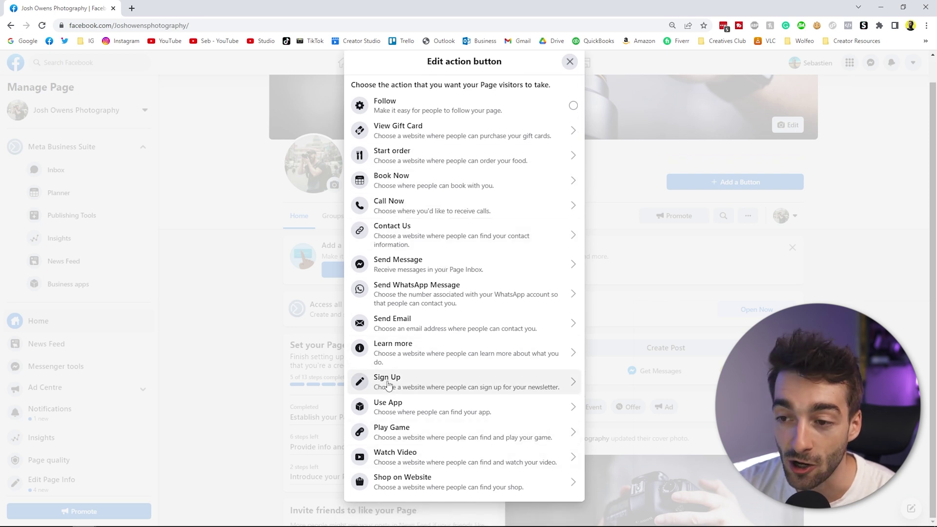
scroll(408, 327, up, 1)
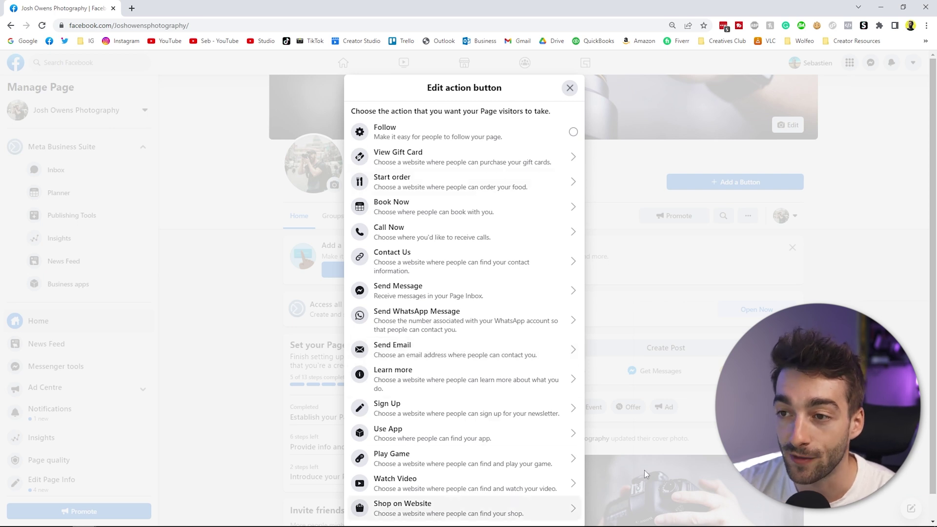
click(600, 208)
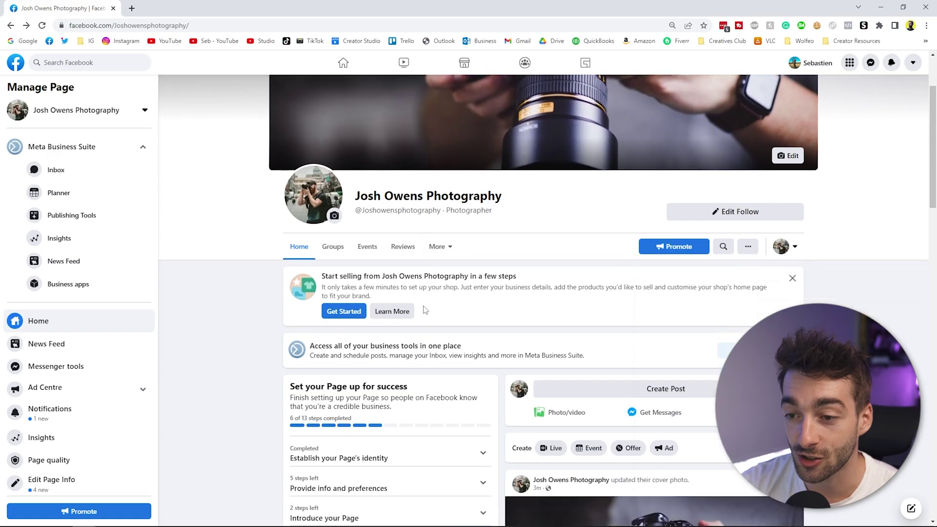
- Scroll down the Page home to the setup checklist showing 6 of 13 steps completed
scroll(414, 288, down, 3)
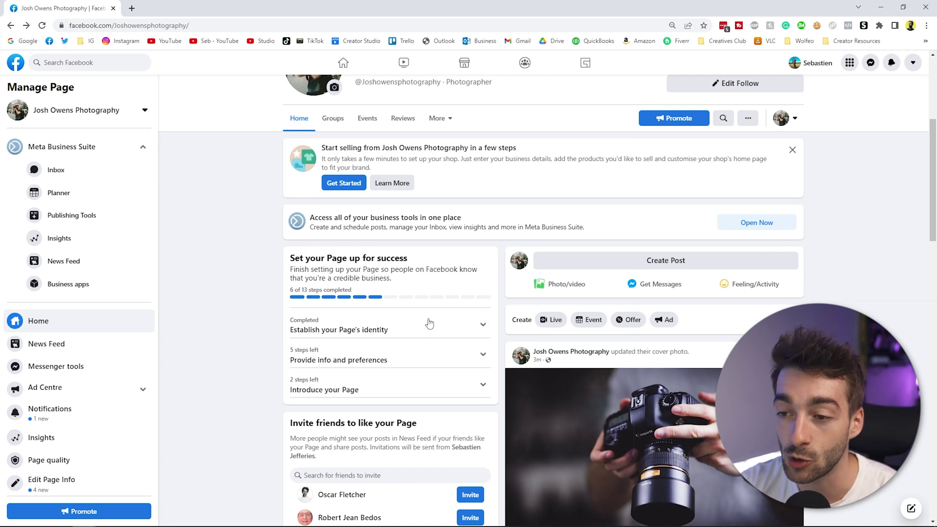
click(471, 327)
scroll(470, 332, down, 1)
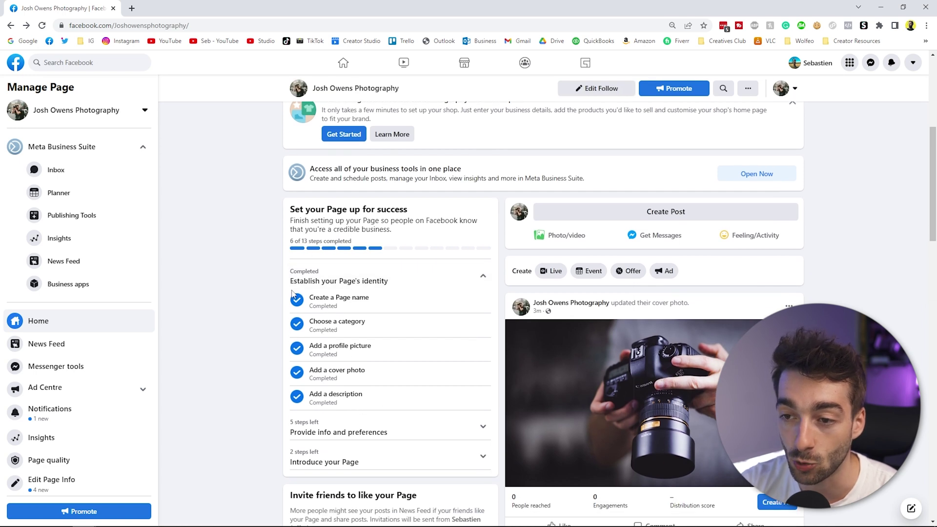
click(466, 277)
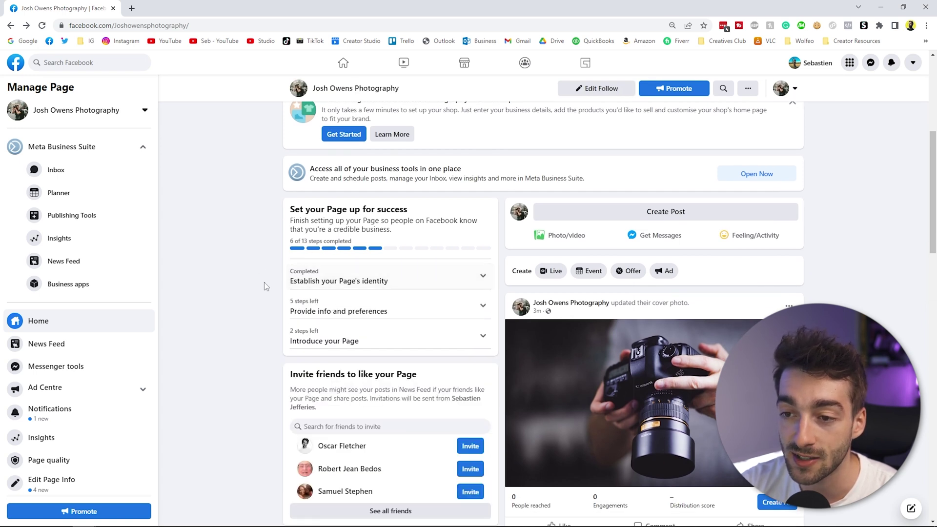
click(461, 312)
scroll(457, 205, down, 2)
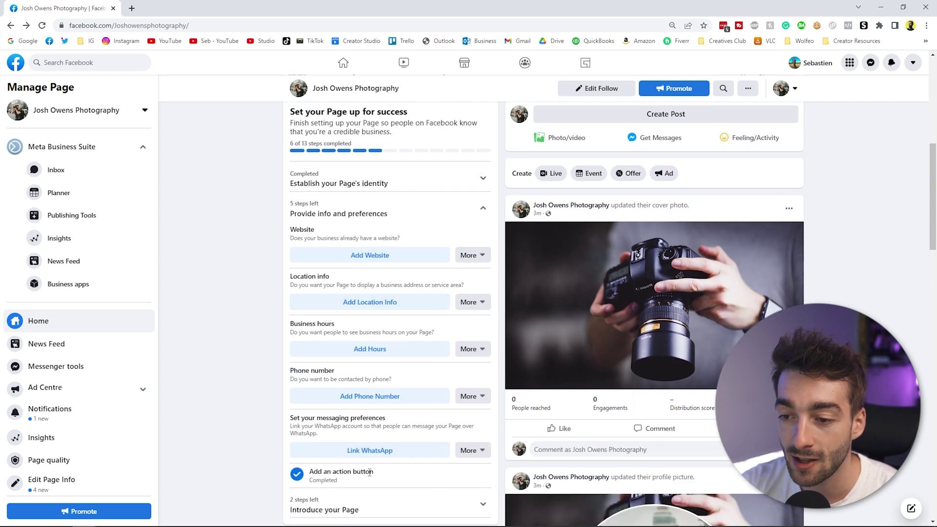
scroll(386, 449, down, 2)
click(420, 403)
scroll(342, 405, down, 1)
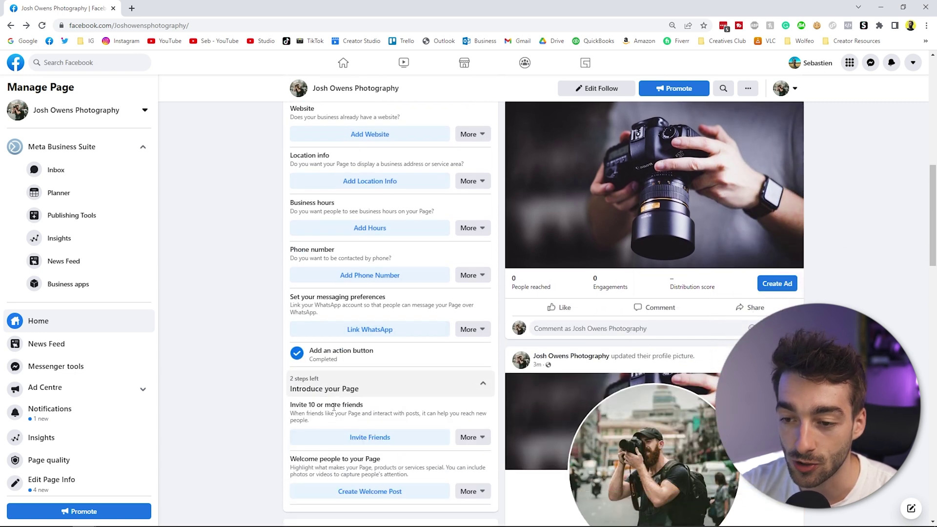
scroll(333, 407, down, 2)
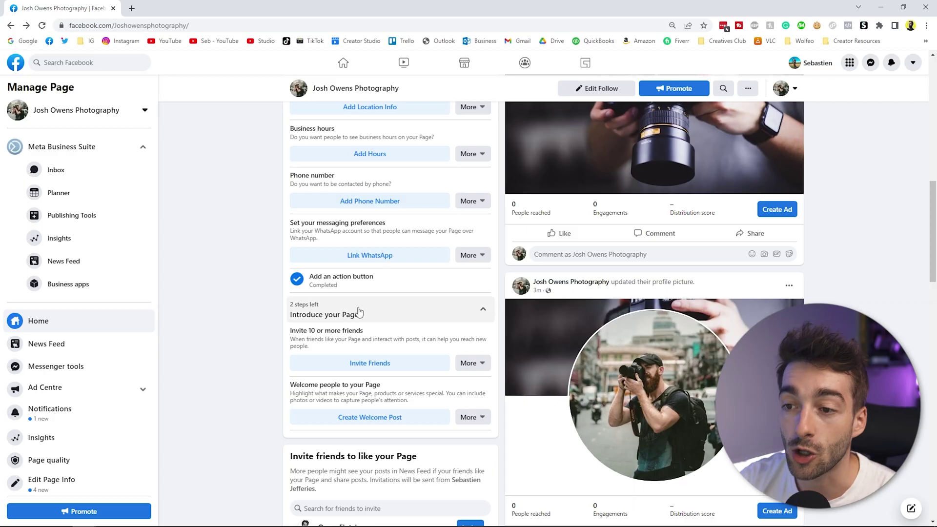
scroll(360, 293, up, 5)
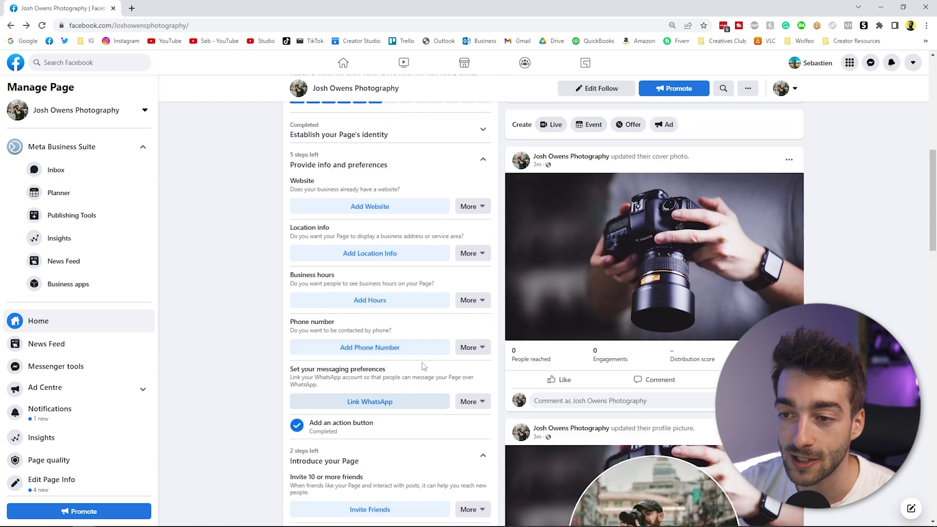
click(483, 252)
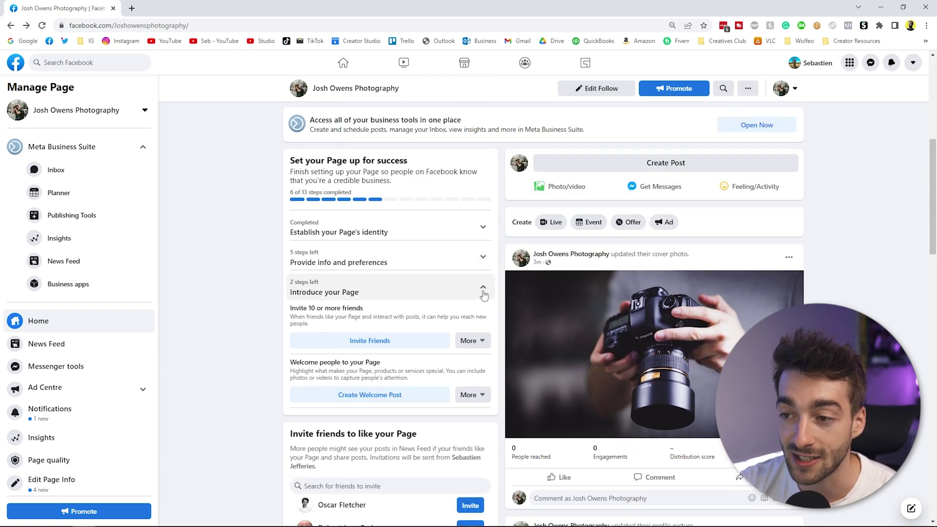
click(483, 292)
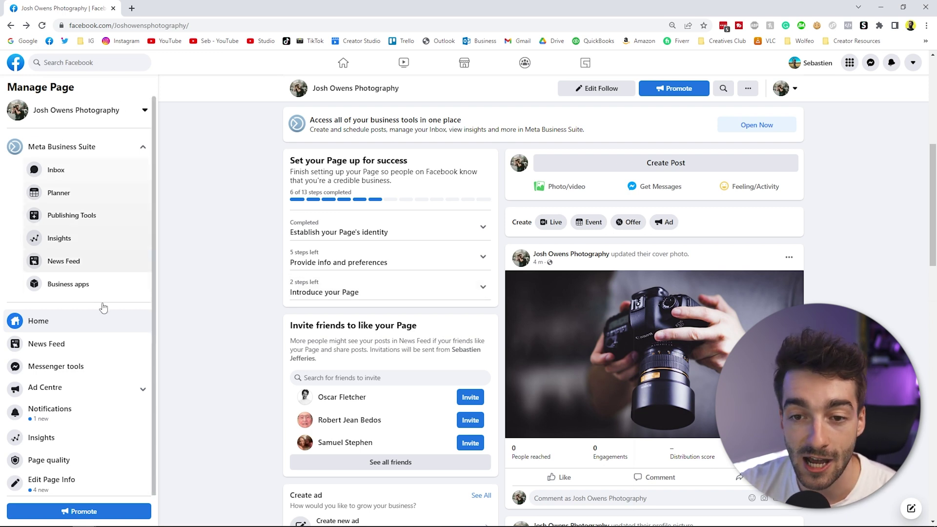
scroll(86, 289, down, 2)
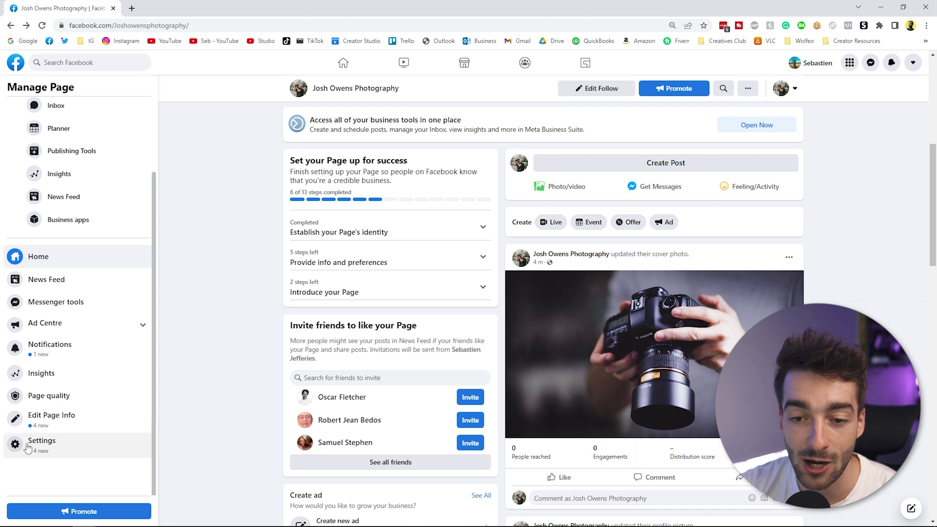
- Open the Page settings at Templates and tabs and list the available Page templates
click(56, 447)
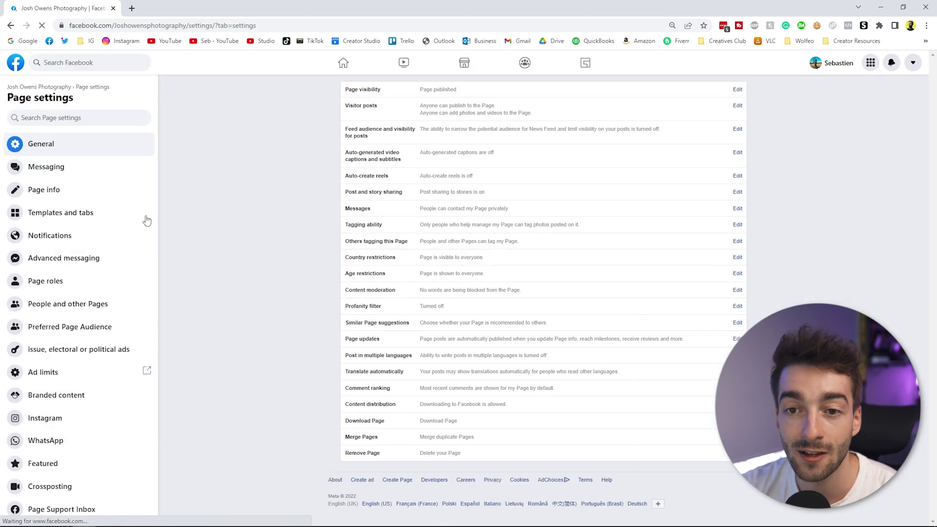
click(50, 219)
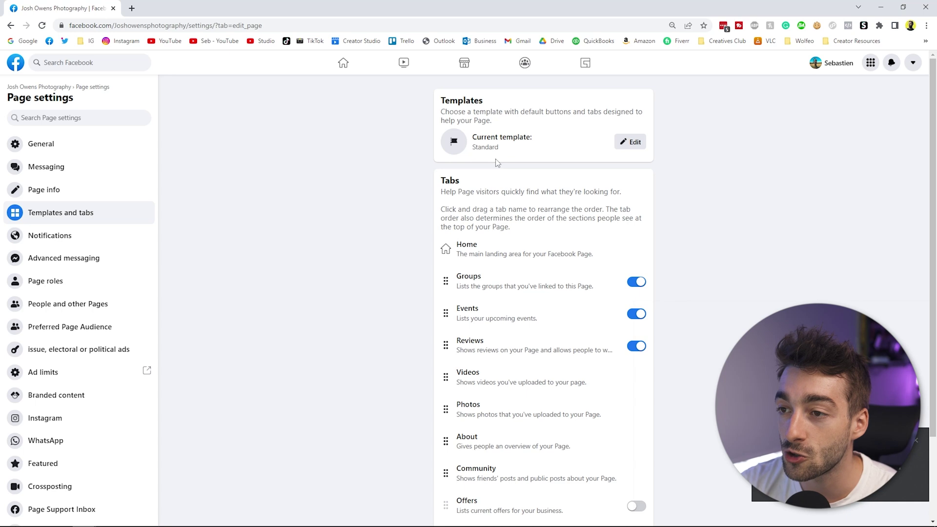
click(631, 147)
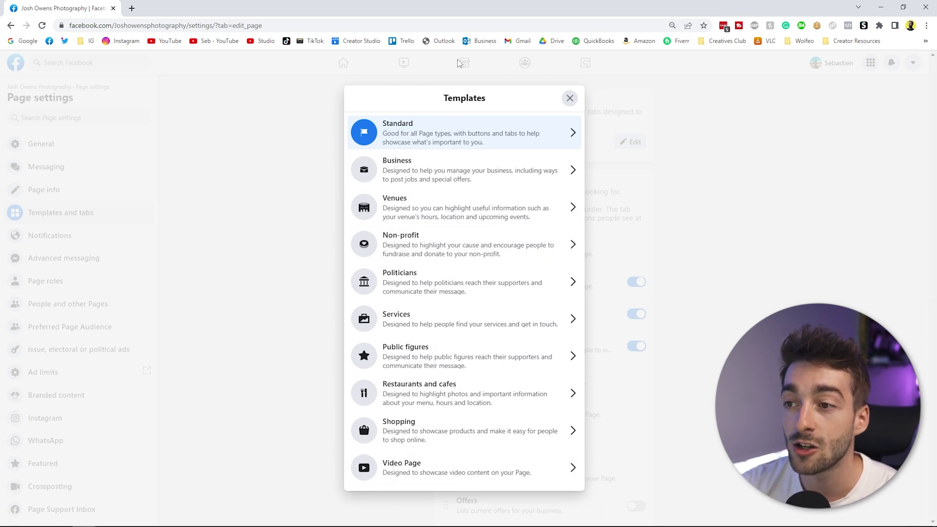
- Preview the Business and Shopping templates, then apply the Video Page template
click(477, 171)
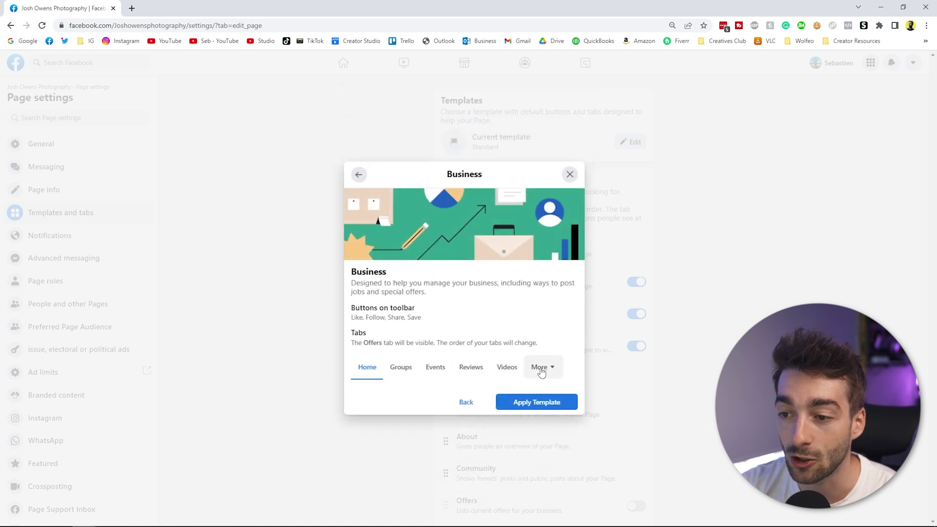
drag(354, 343, 500, 344)
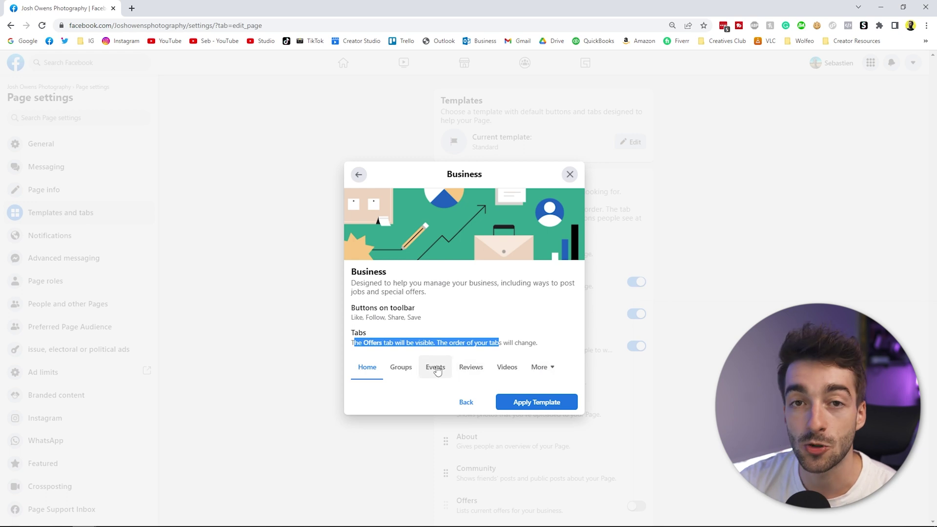
click(466, 402)
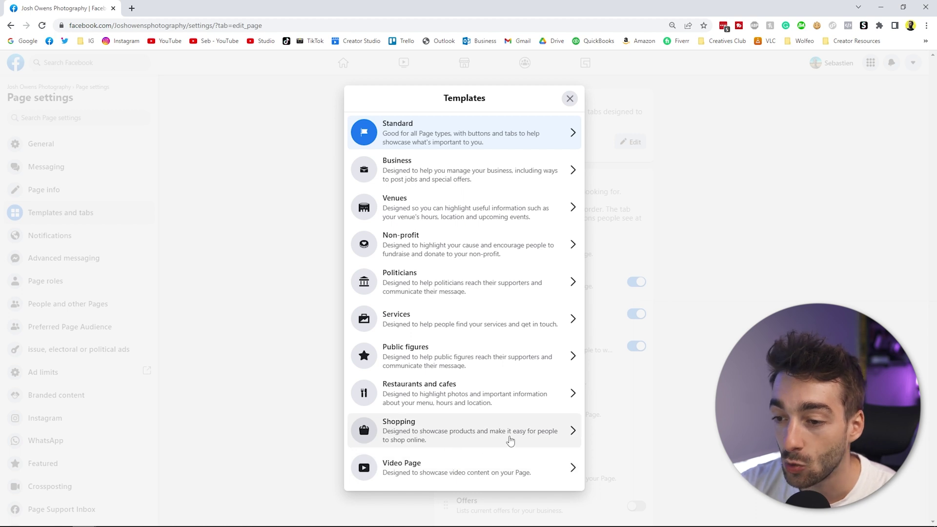
click(510, 441)
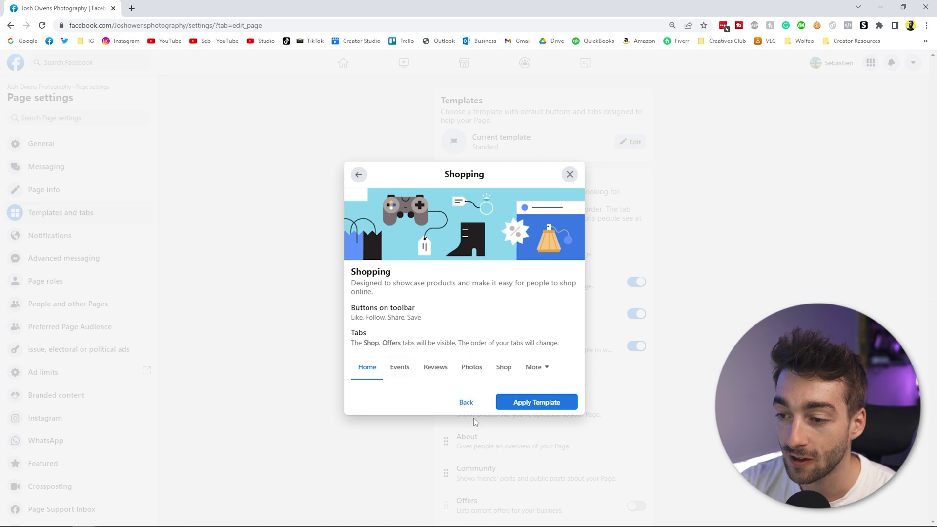
click(464, 402)
click(441, 463)
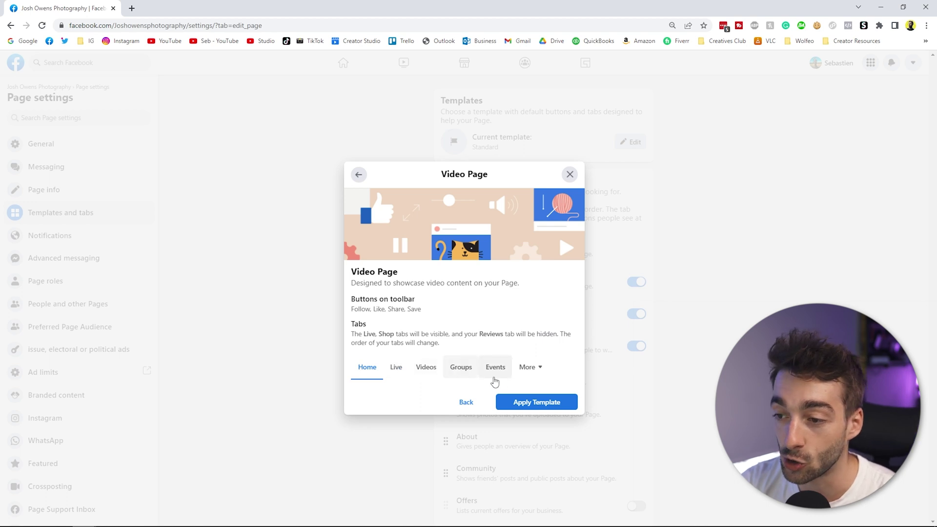
click(526, 405)
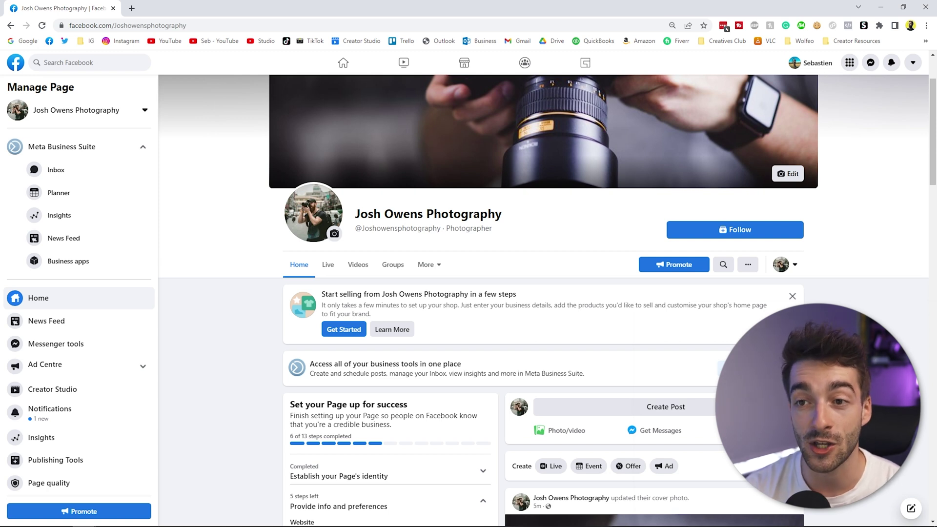
scroll(664, 316, down, 5)
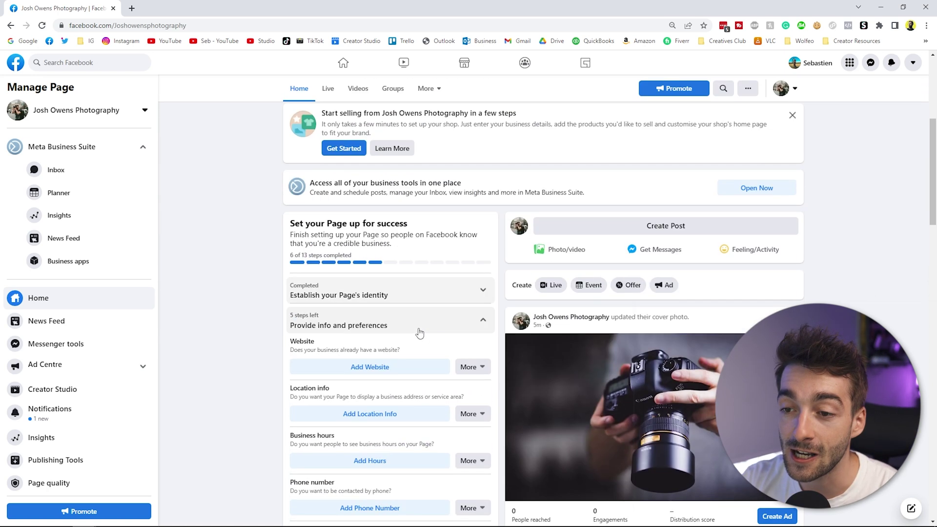
scroll(521, 309, down, 1)
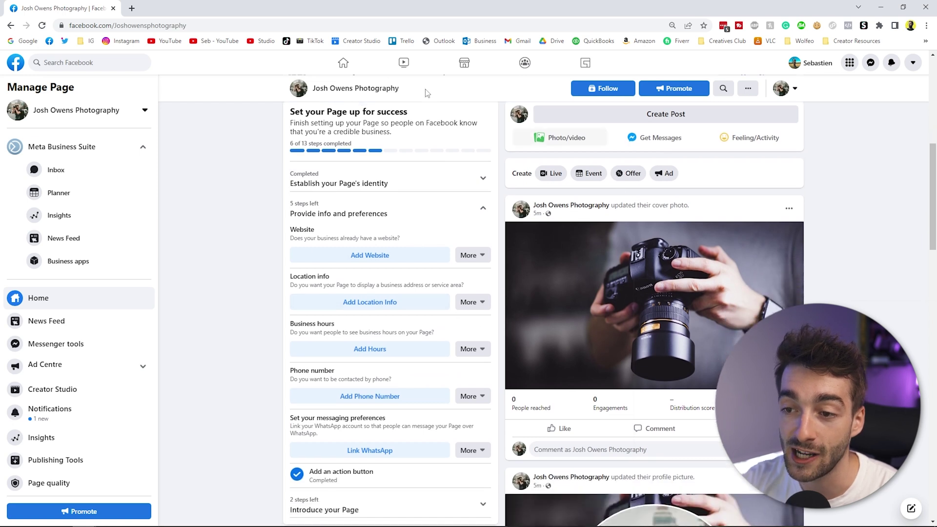
drag(286, 283, 287, 285)
click(300, 285)
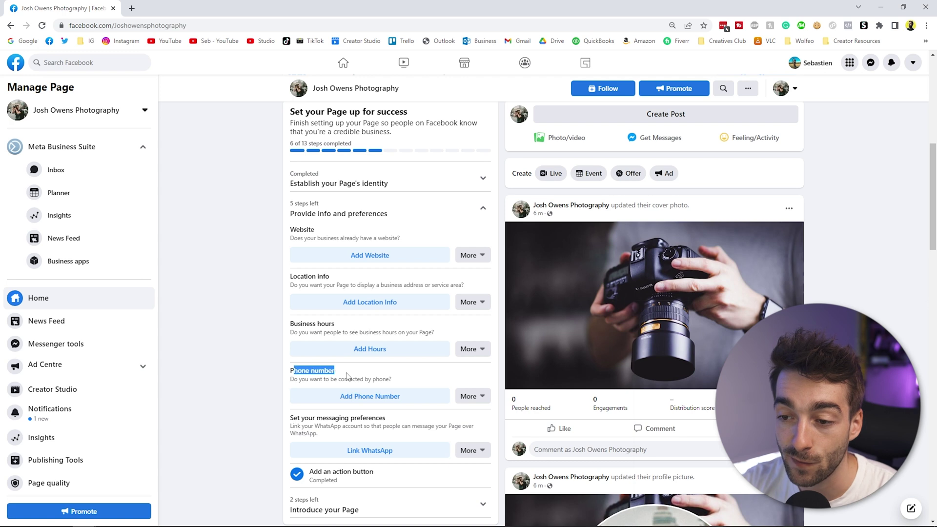